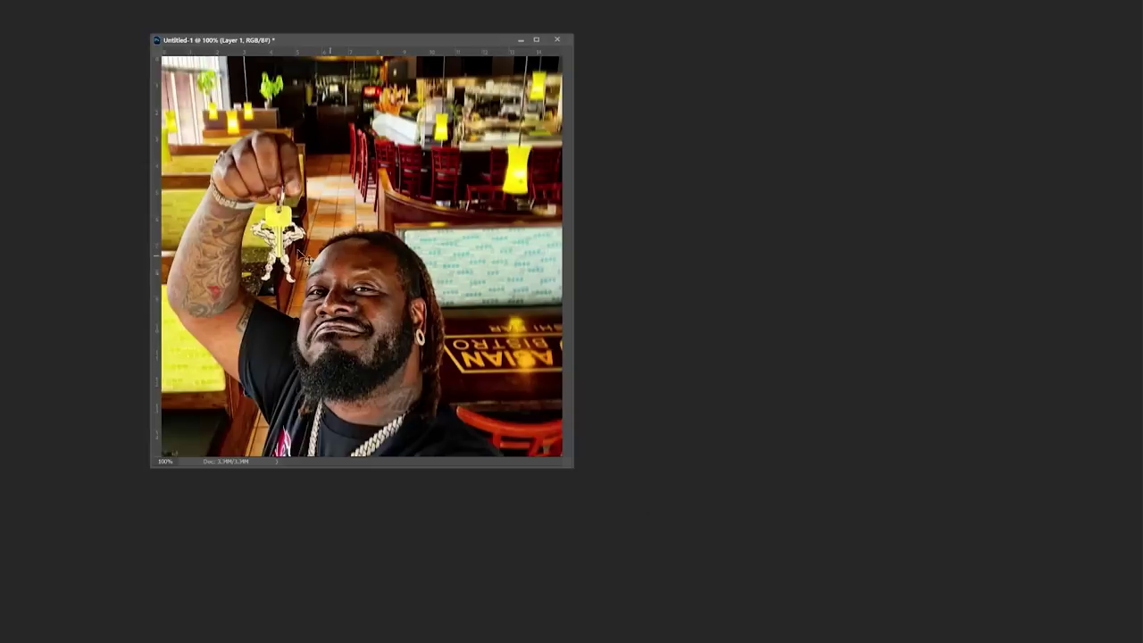
# - Zoom in on the selfie's keychain, copy a rectangle around it into a new document, and magnify it
pyautogui.moveTo(295, 257); pyautogui.dragTo(386, 312)
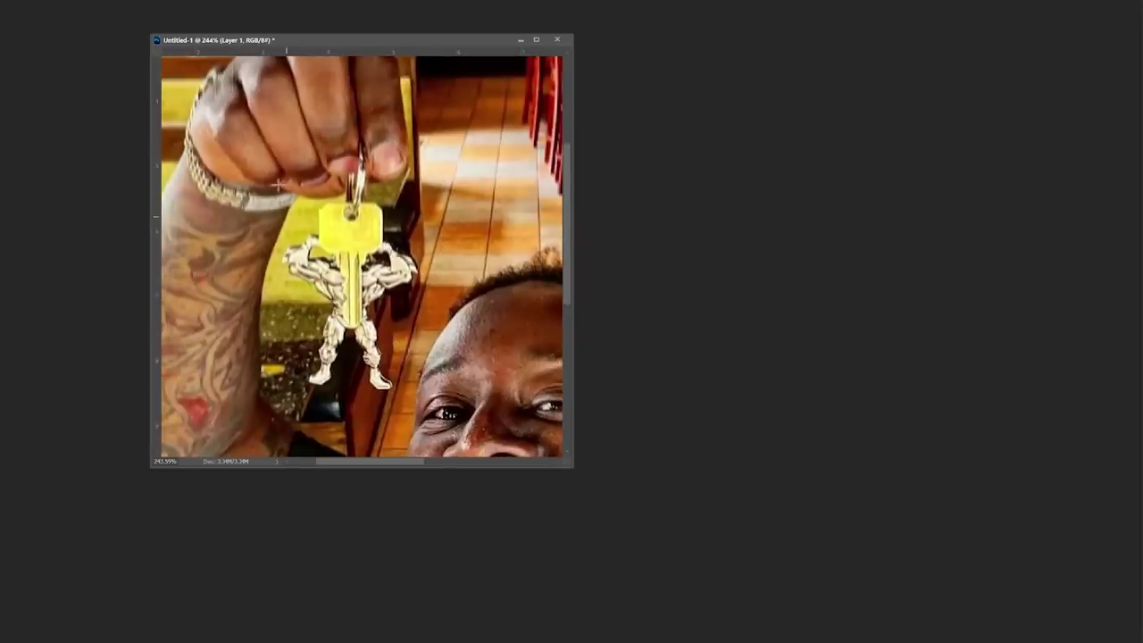
pyautogui.moveTo(241, 152); pyautogui.dragTo(447, 398)
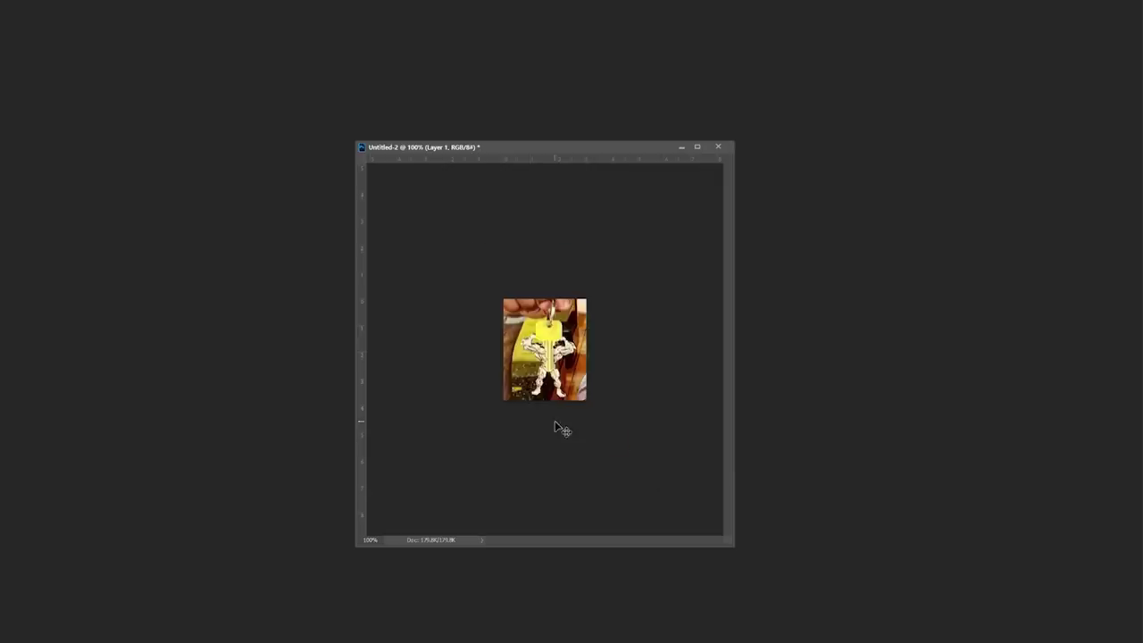
pyautogui.hotkey('ctrl', '+')
pyautogui.hotkey('ctrl', '+')
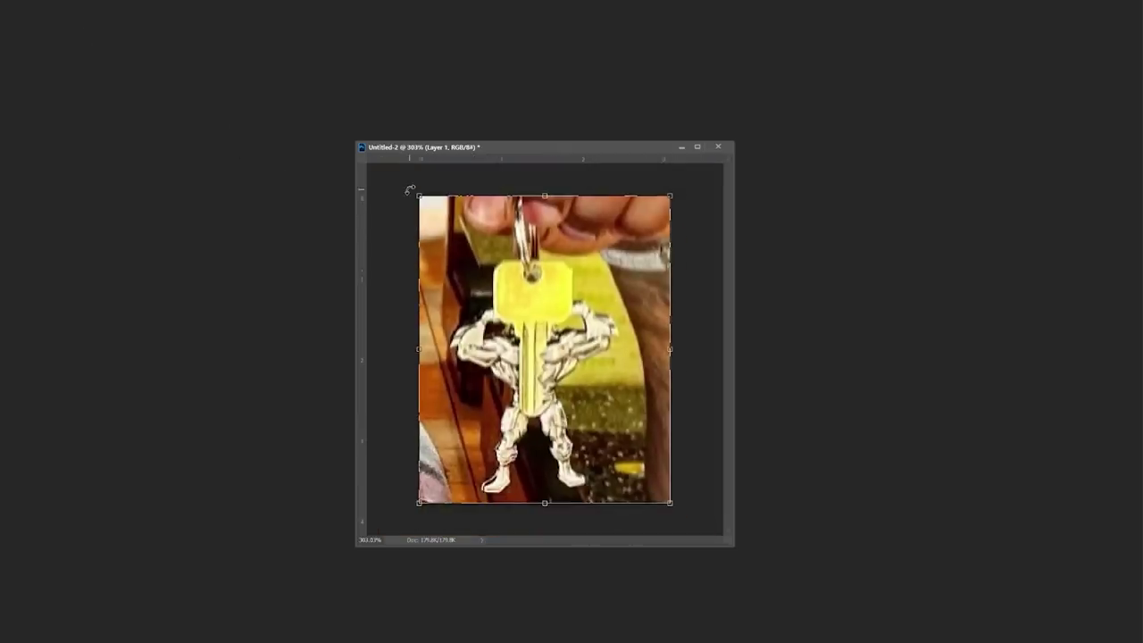
# - Rotate the keychain image 90° so the key lies horizontally, then enlarge the window and zoom in
pyautogui.moveTo(408, 190); pyautogui.dragTo(410, 461)
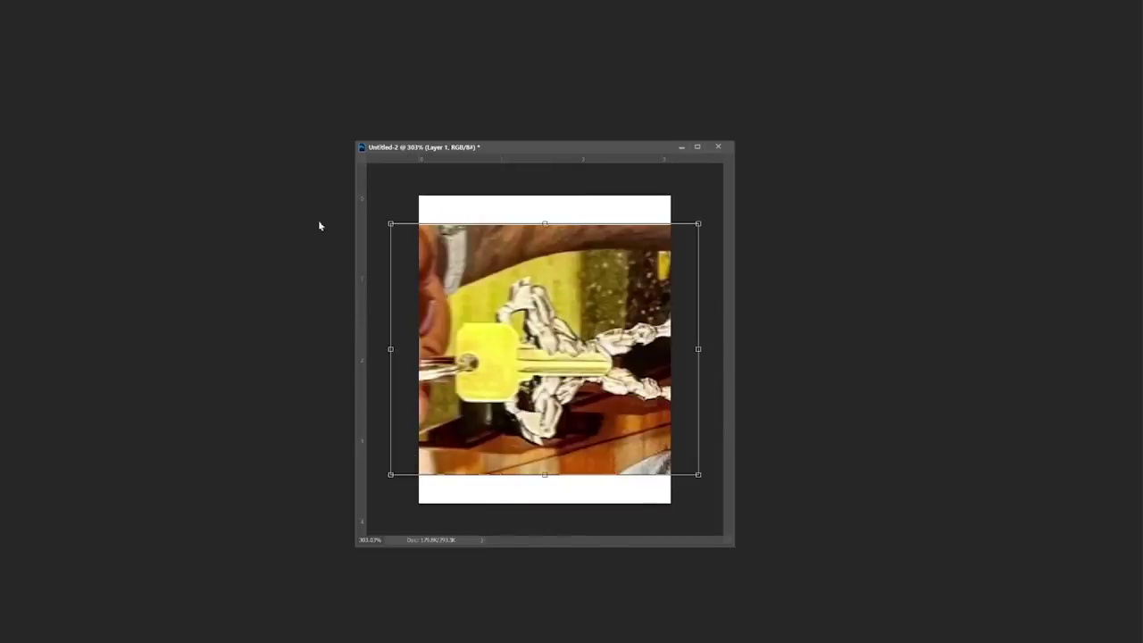
pyautogui.press('Return')
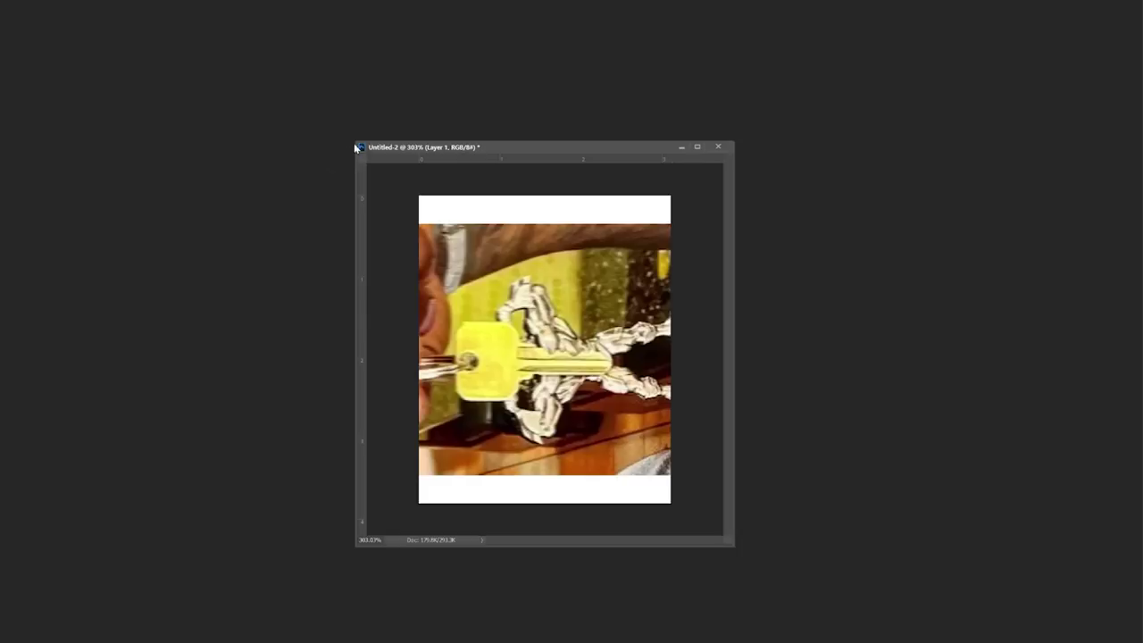
pyautogui.moveTo(354, 142); pyautogui.dragTo(32, 71)
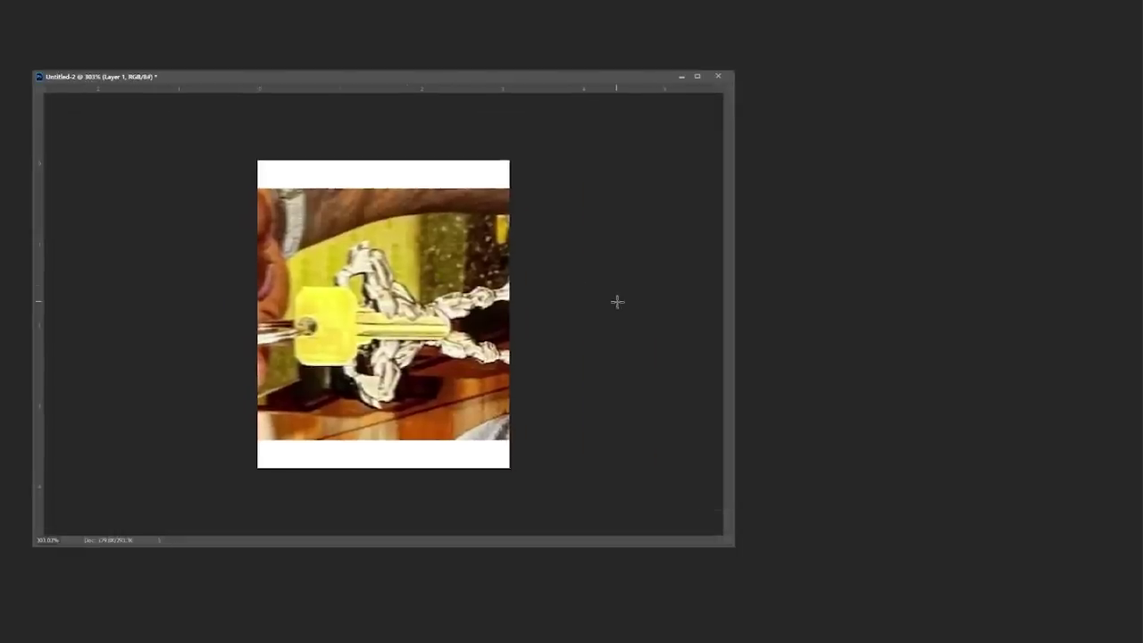
pyautogui.hotkey('ctrl', '+')
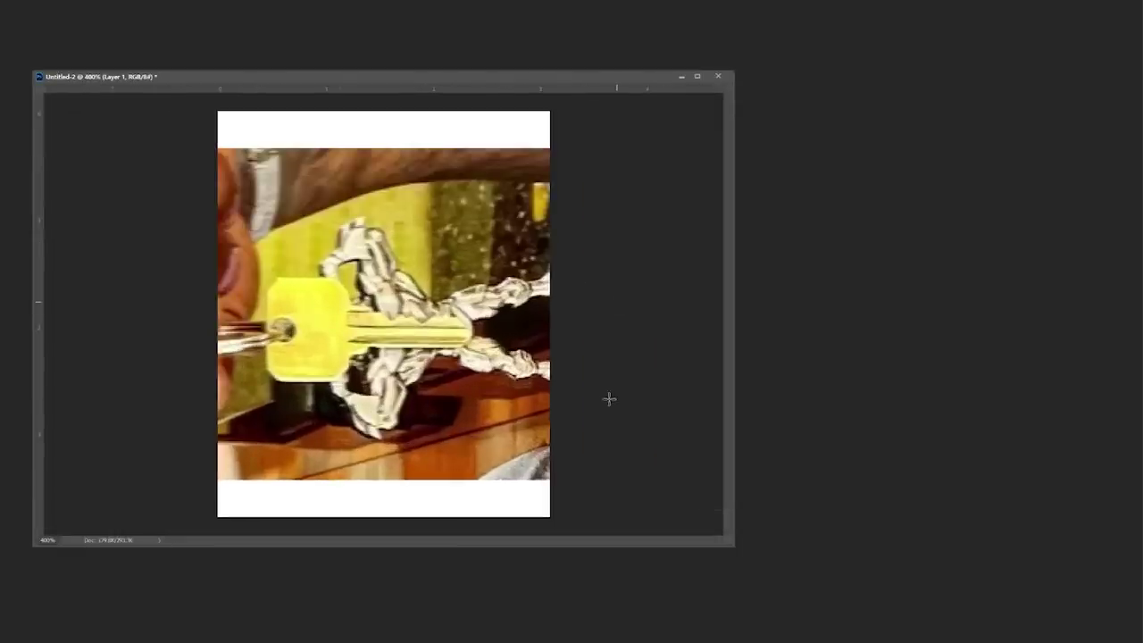
# - Drag the guide lines from Decoding - Schlage.png into Untitled-2 as a new layer
pyautogui.hotkey('ctrl', 'Tab')
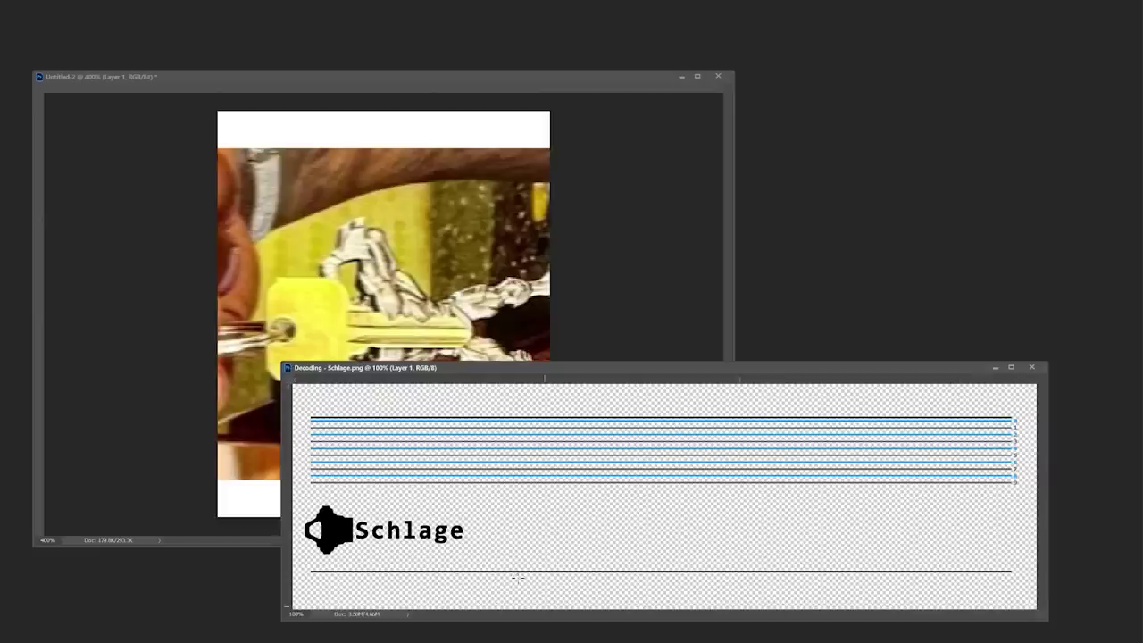
pyautogui.moveTo(438, 451); pyautogui.dragTo(330, 536)
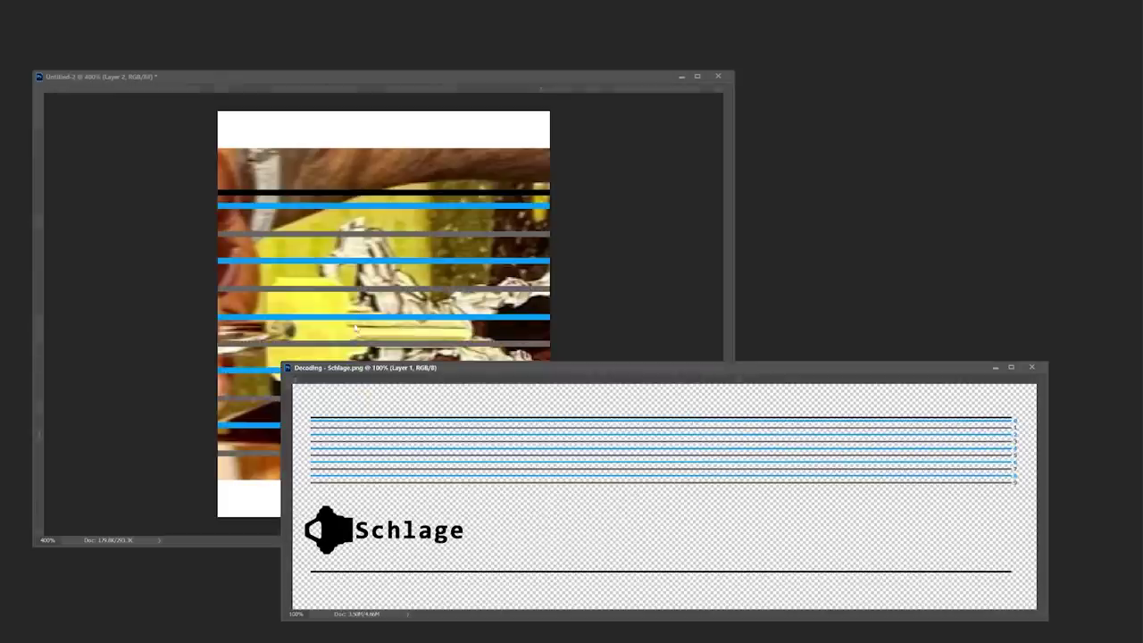
pyautogui.click(995, 366)
# - Widen the Untitled-2 canvas with Canvas Size and fit the whole canvas in the window
pyautogui.hotkey('ctrl', 'alt', 'c')
pyautogui.press('Return')
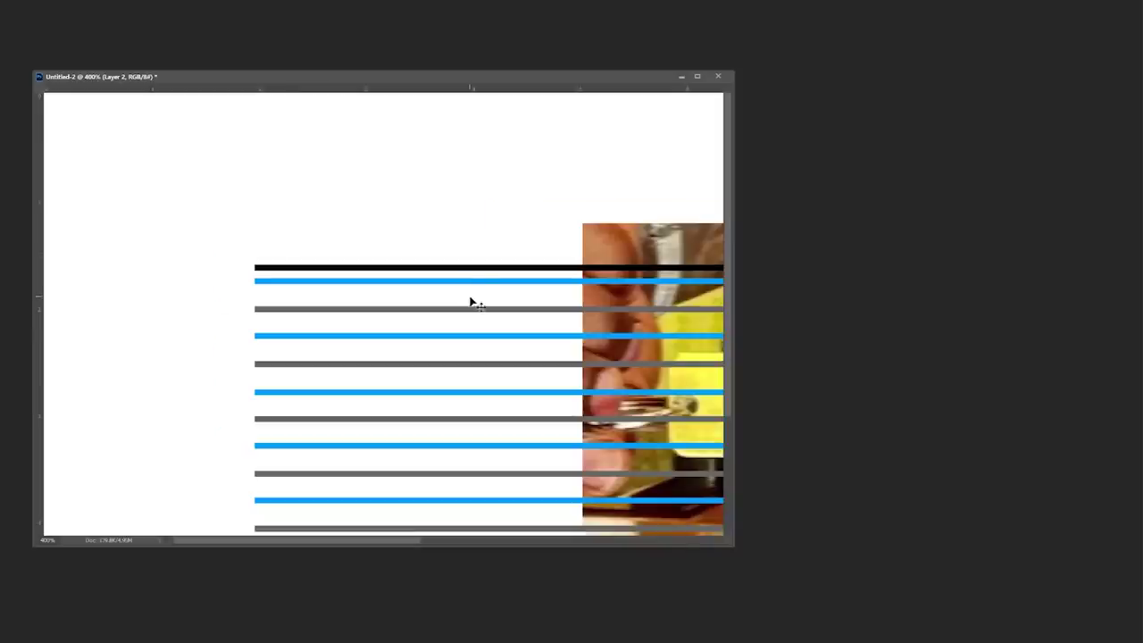
pyautogui.hotkey('ctrl', '0')
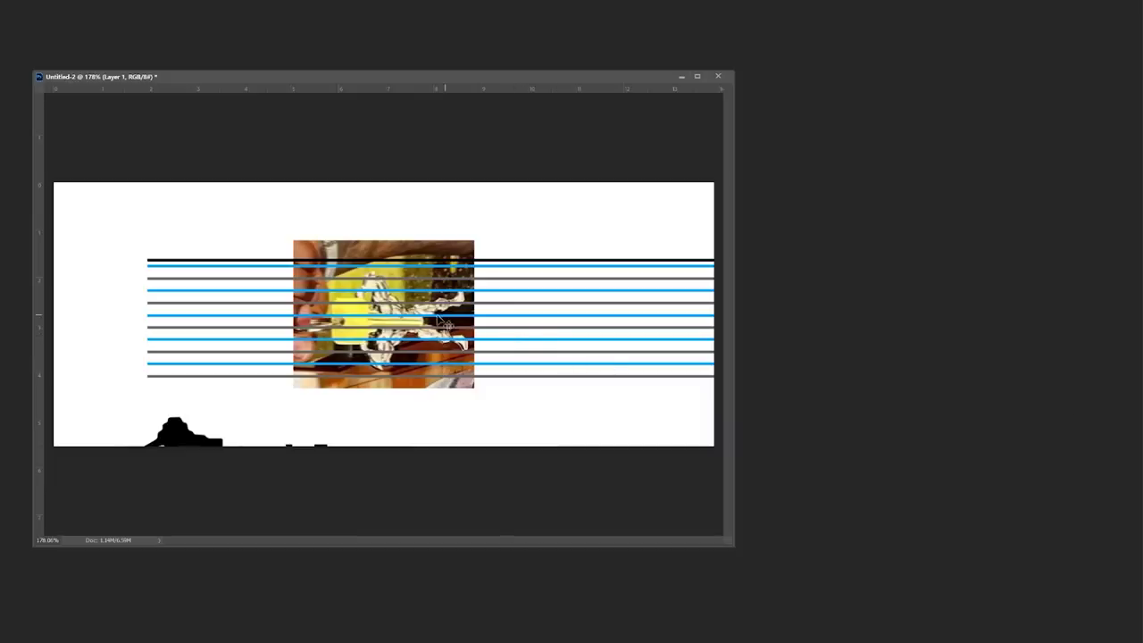
pyautogui.hotkey('ctrl', 't')
pyautogui.hotkey('ctrl', '-')
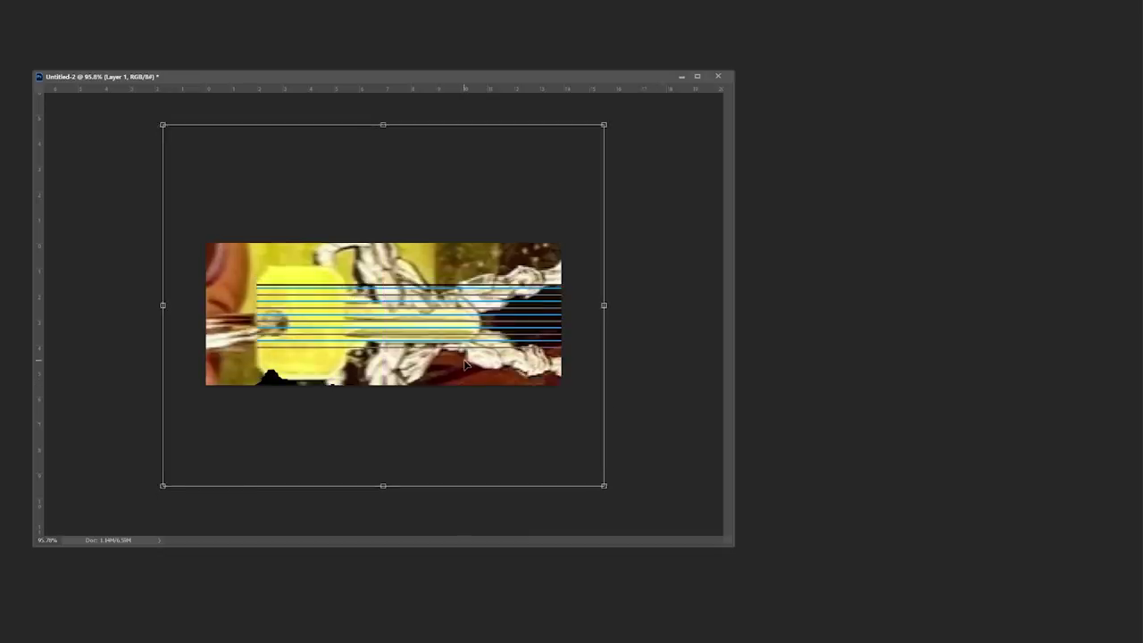
# - Commit the enlarged key photo, then scale the Schlage guide layer down to lie along the blade
pyautogui.press('Return')
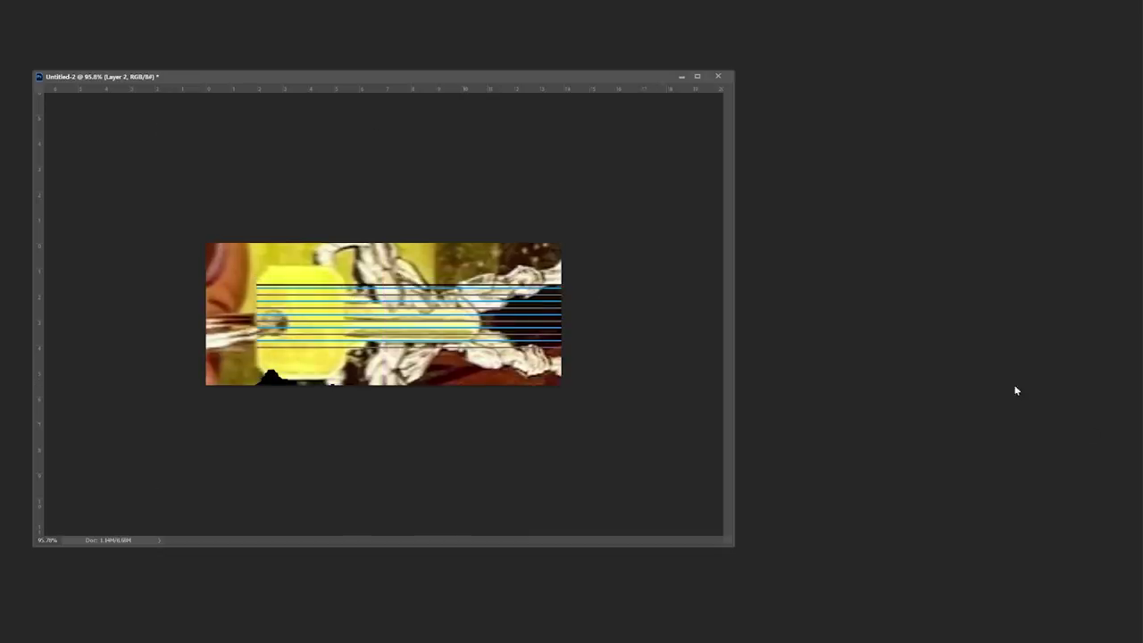
pyautogui.hotkey('ctrl', 't')
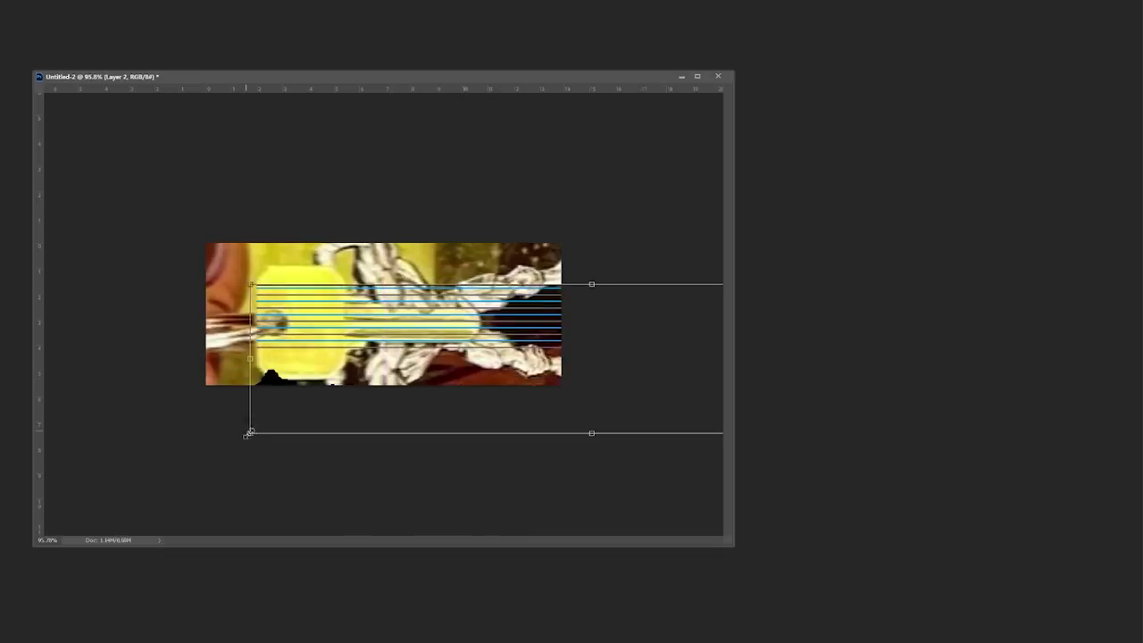
pyautogui.moveTo(249, 433); pyautogui.dragTo(391, 355)
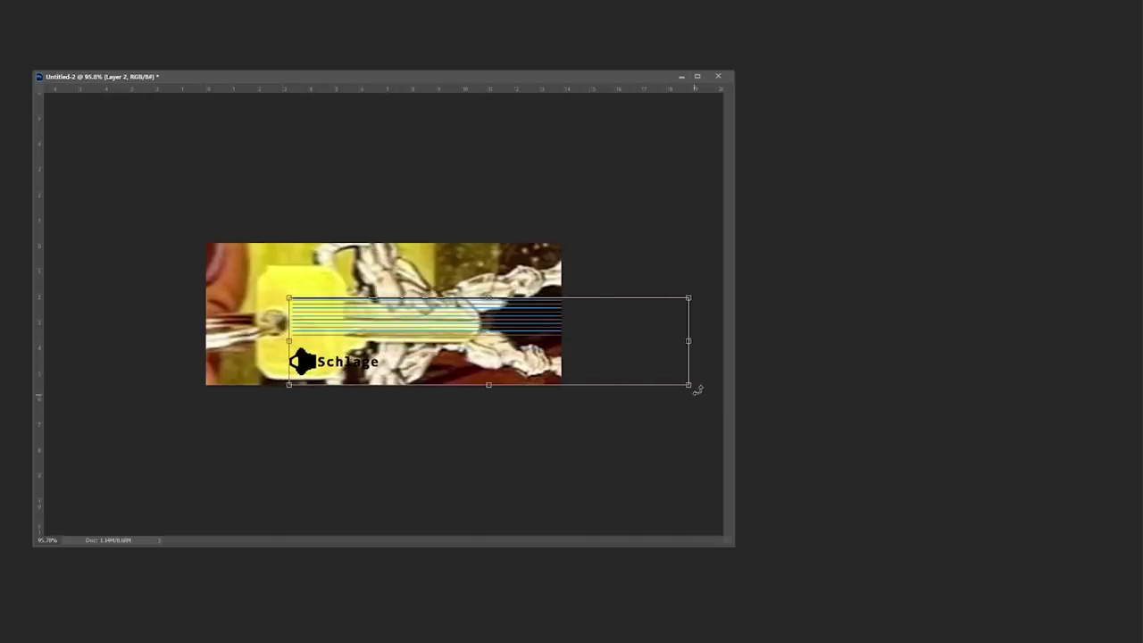
pyautogui.moveTo(689, 386); pyautogui.dragTo(501, 343)
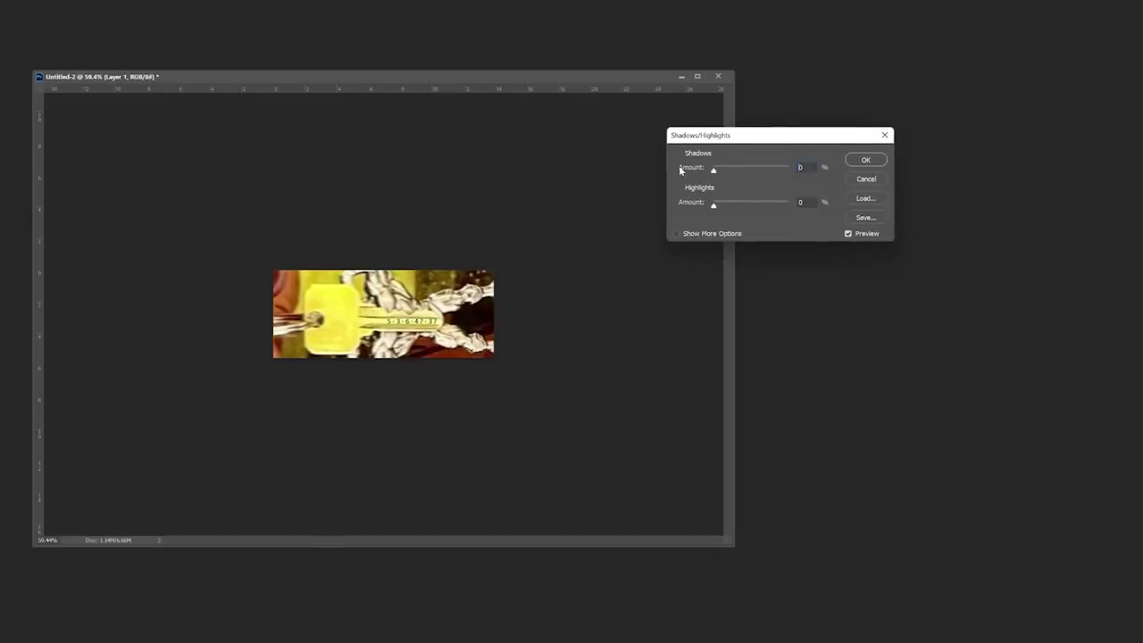
# - Apply Shadows/Highlights with shadows at 0 and raised highlights, then zoom closer on the blade
pyautogui.moveTo(714, 207); pyautogui.dragTo(758, 206)
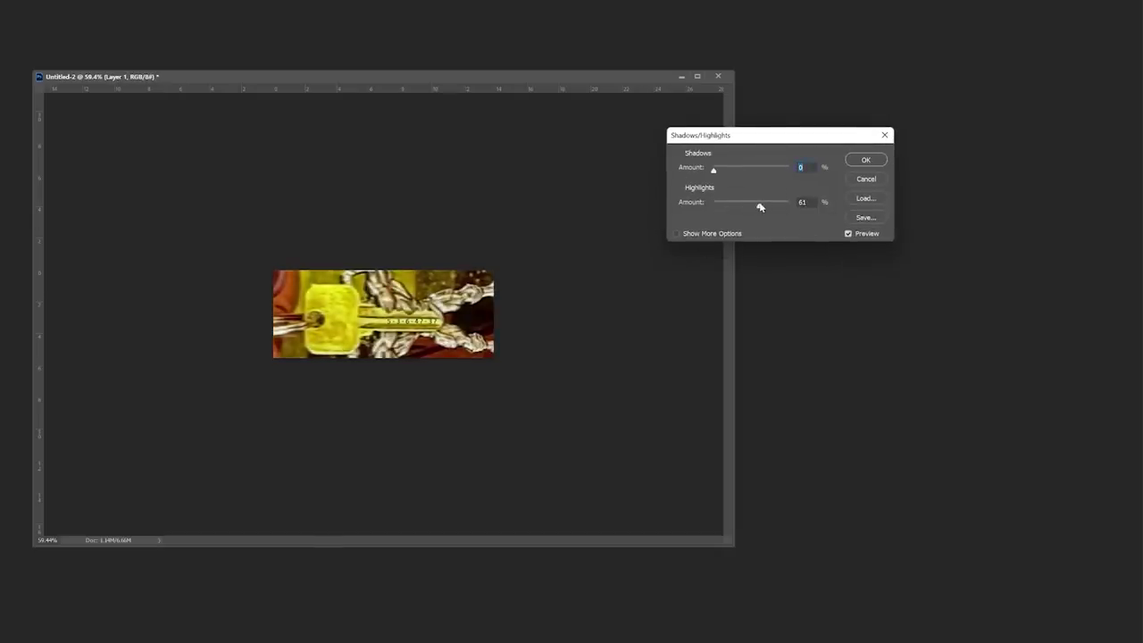
pyautogui.click(866, 161)
pyautogui.scroll(6, 534, 316)
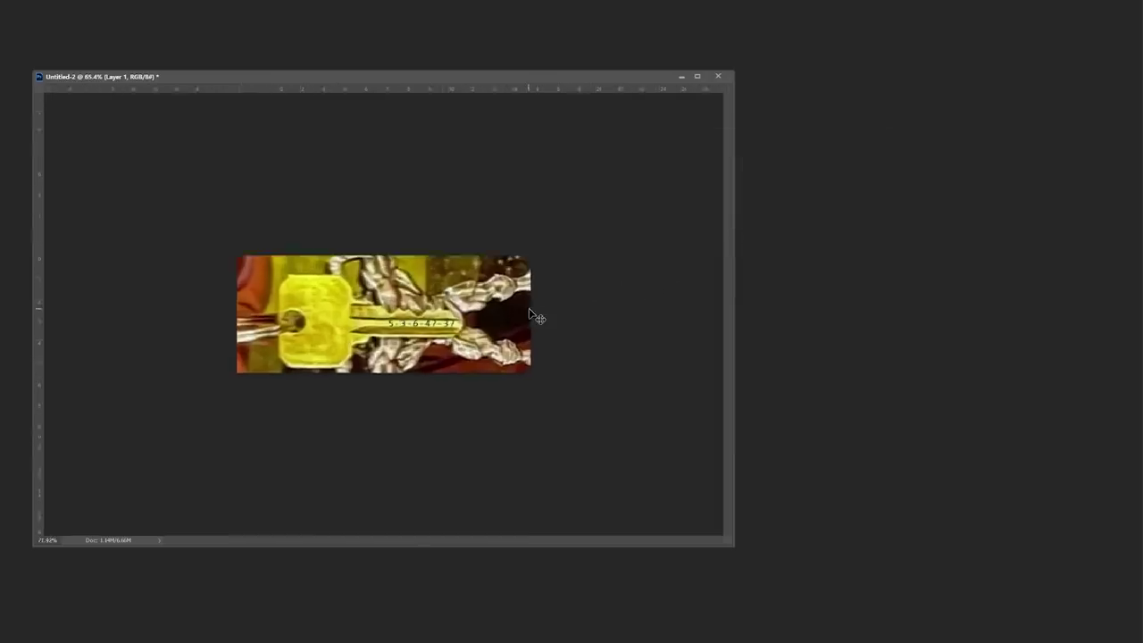
pyautogui.hotkey('ctrl', '+')
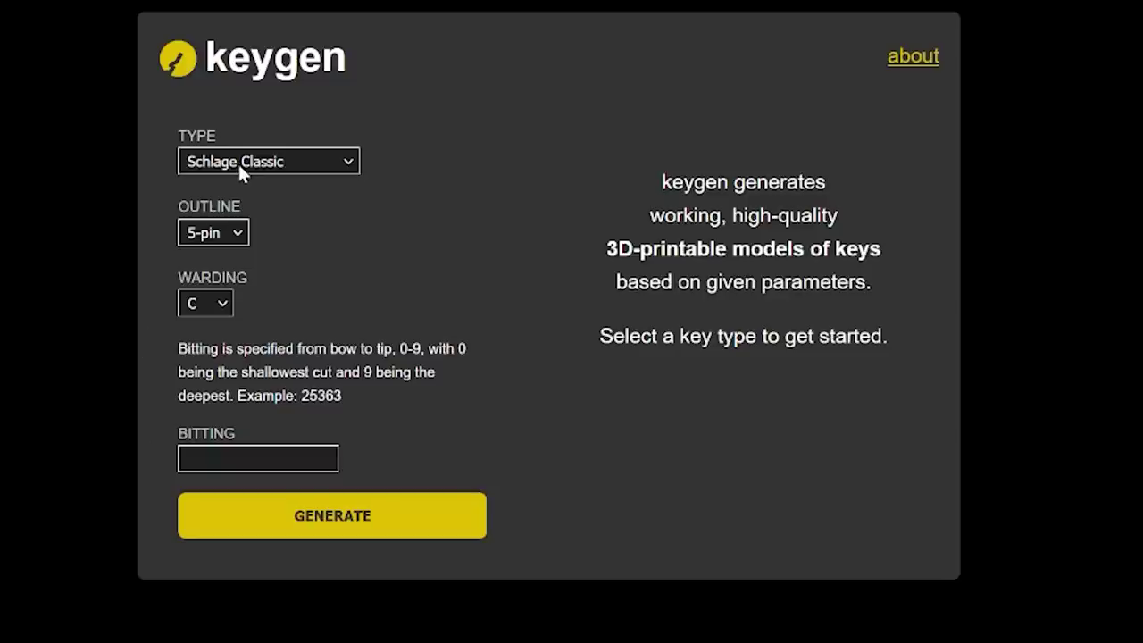
# - Generate a Schlage key with bitting 53633 in keygen and marquee around it in Untitled-3
pyautogui.click(247, 457)
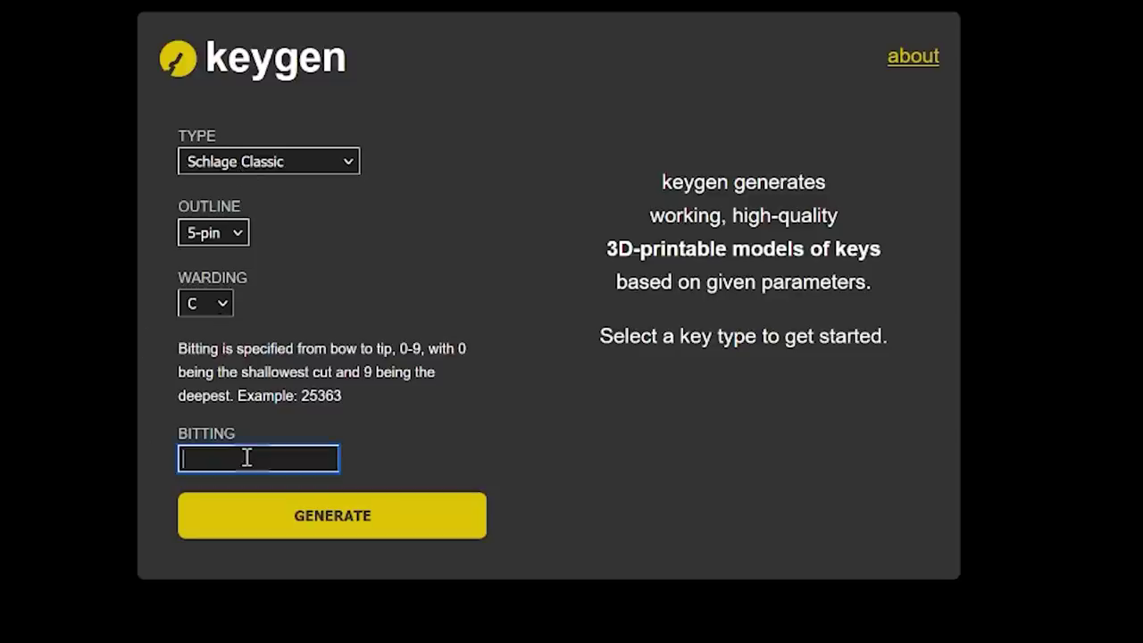
pyautogui.write('53633')
pyautogui.click(341, 532)
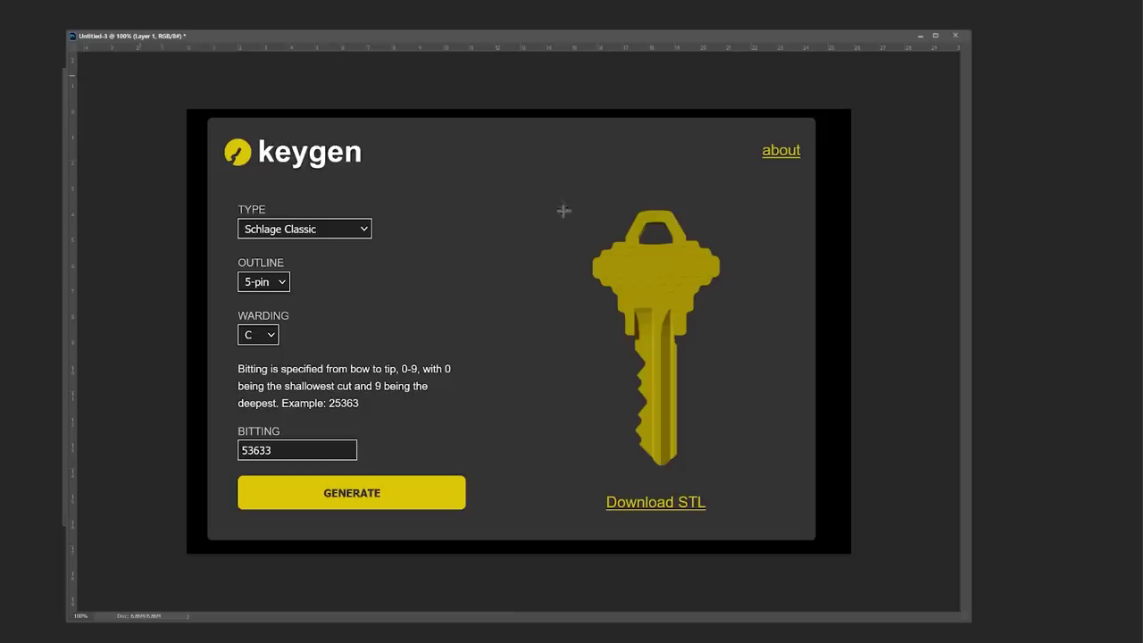
pyautogui.moveTo(549, 186); pyautogui.dragTo(761, 482)
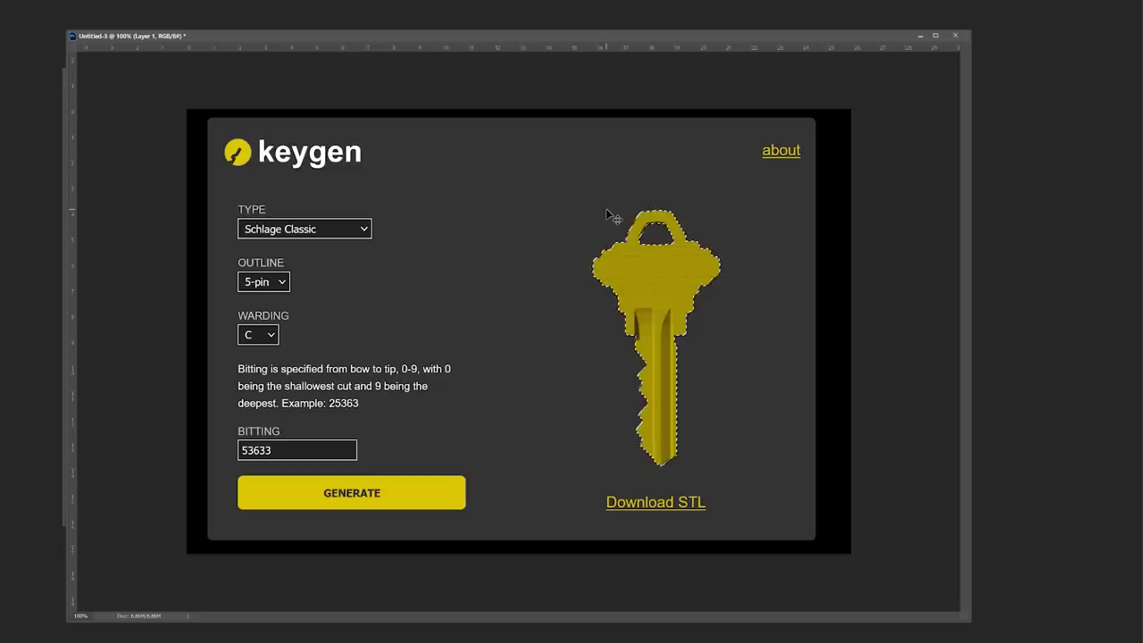
# - Isolate the generated gold key from the keygen screenshot and clear the selection
pyautogui.hotkey('ctrl', 'BackSpace')
pyautogui.hotkey('ctrl', 'd')
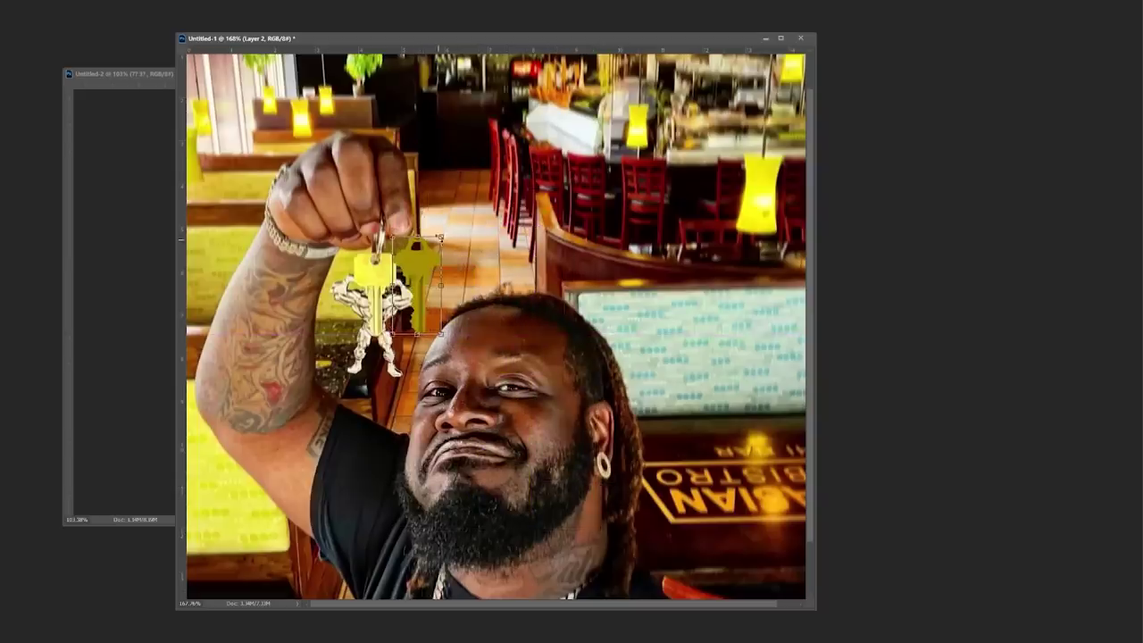
# - Shrink the pasted gold key to the real key's size and move it just right of it
pyautogui.moveTo(441, 235); pyautogui.dragTo(433, 245)
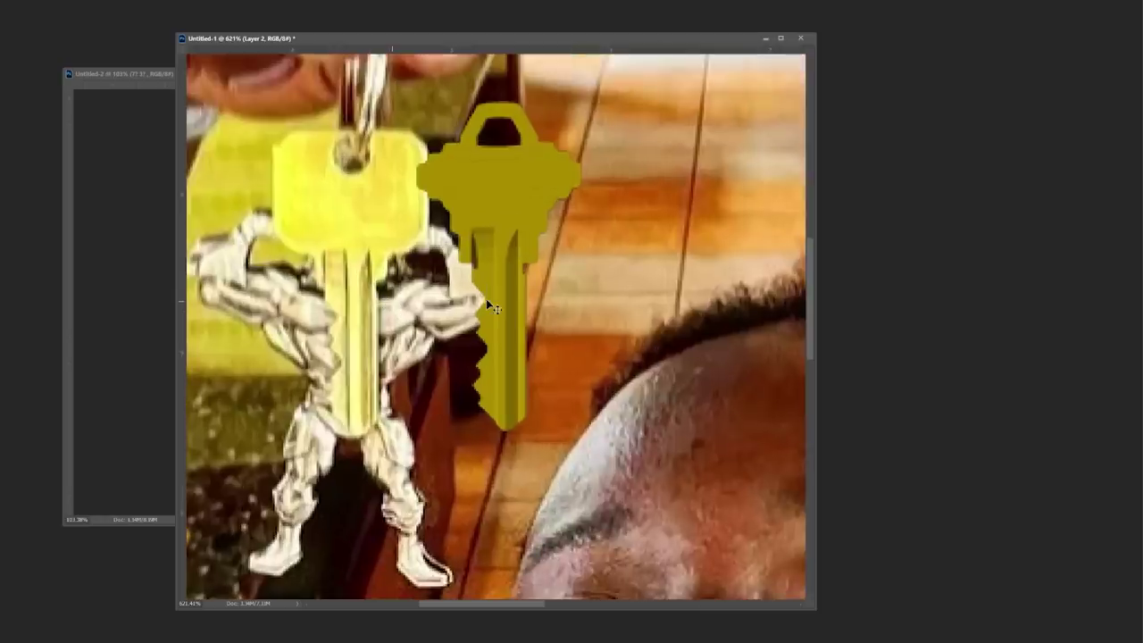
pyautogui.moveTo(498, 301); pyautogui.dragTo(433, 309)
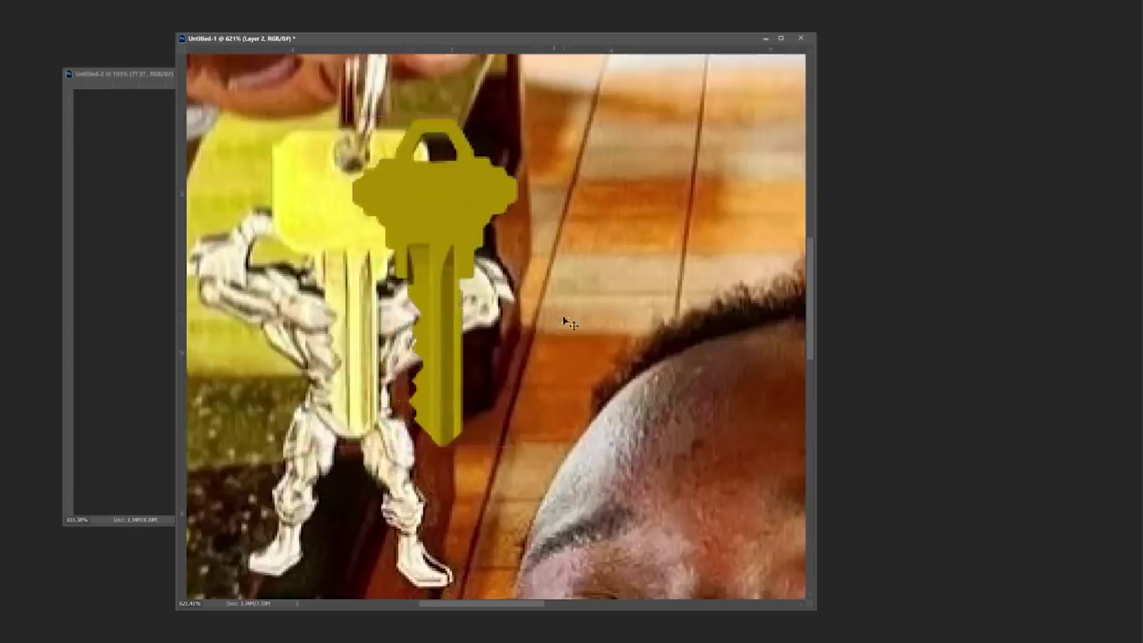